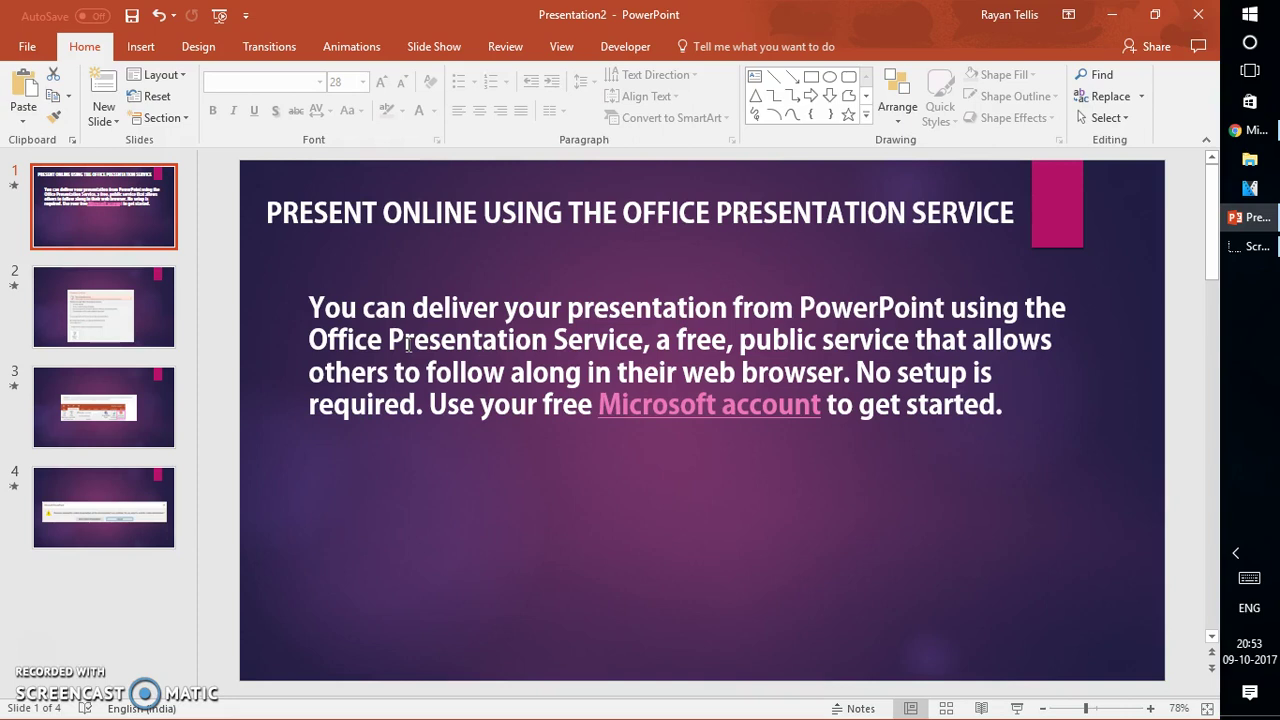
- Launch Present Online from the Slide Show tab for the four-slide presentation
{"action": "left_click", "coordinate": [315, 290]}
{"action": "left_click", "coordinate": [456, 293]}
{"action": "left_click", "coordinate": [358, 208]}
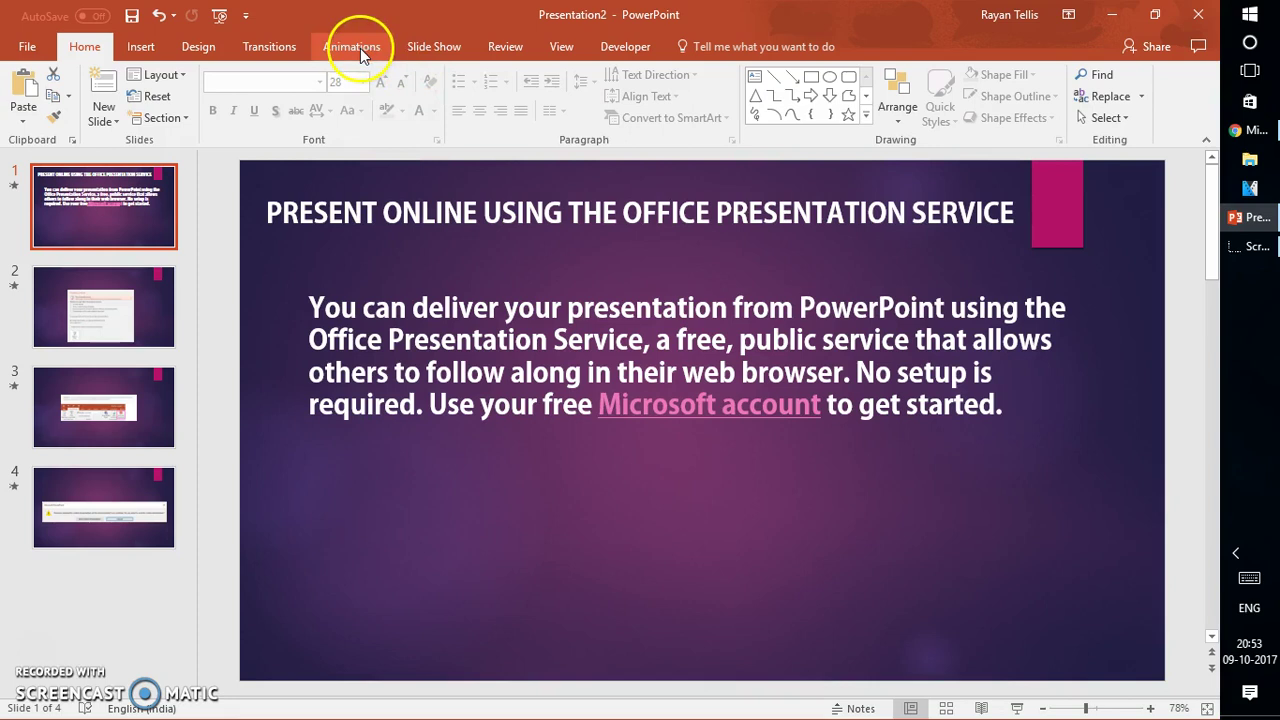
{"action": "left_click", "coordinate": [450, 48]}
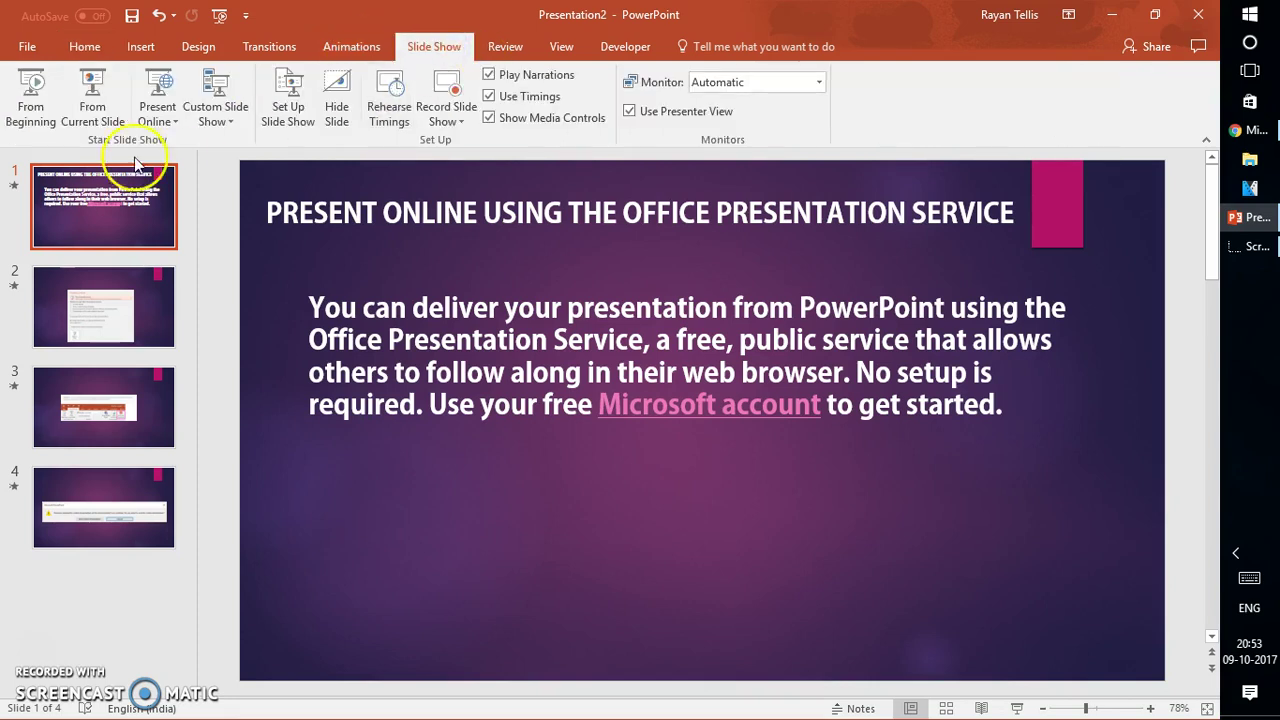
{"action": "left_click", "coordinate": [163, 95]}
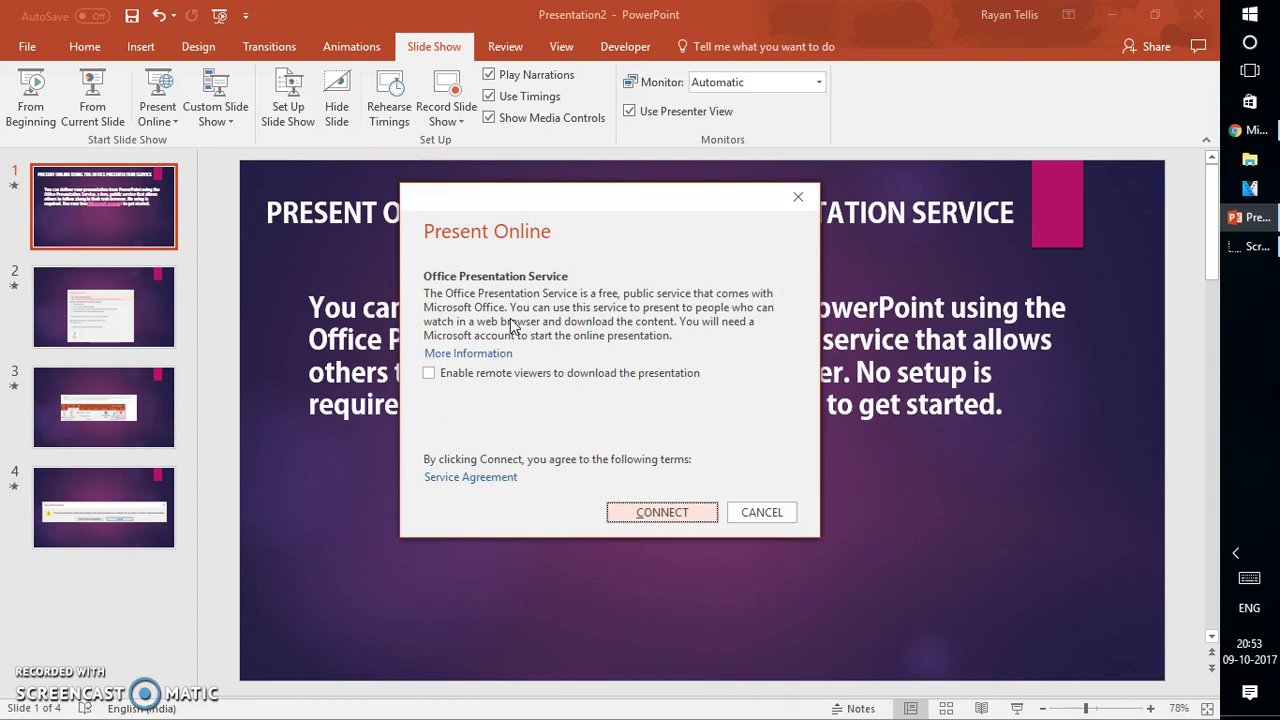
- Allow remote viewers to download, connect to the Office Presentation Service, and copy the viewer link
{"action": "left_click", "coordinate": [430, 374]}
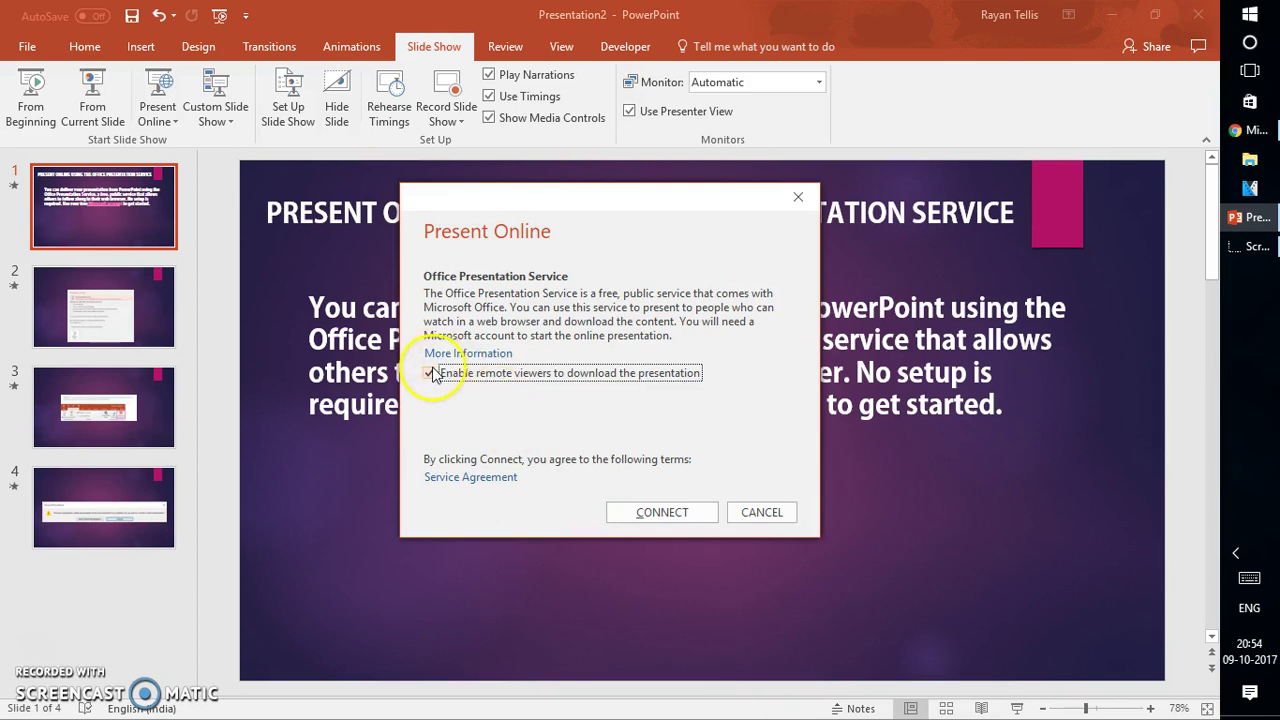
{"action": "left_click", "coordinate": [673, 513]}
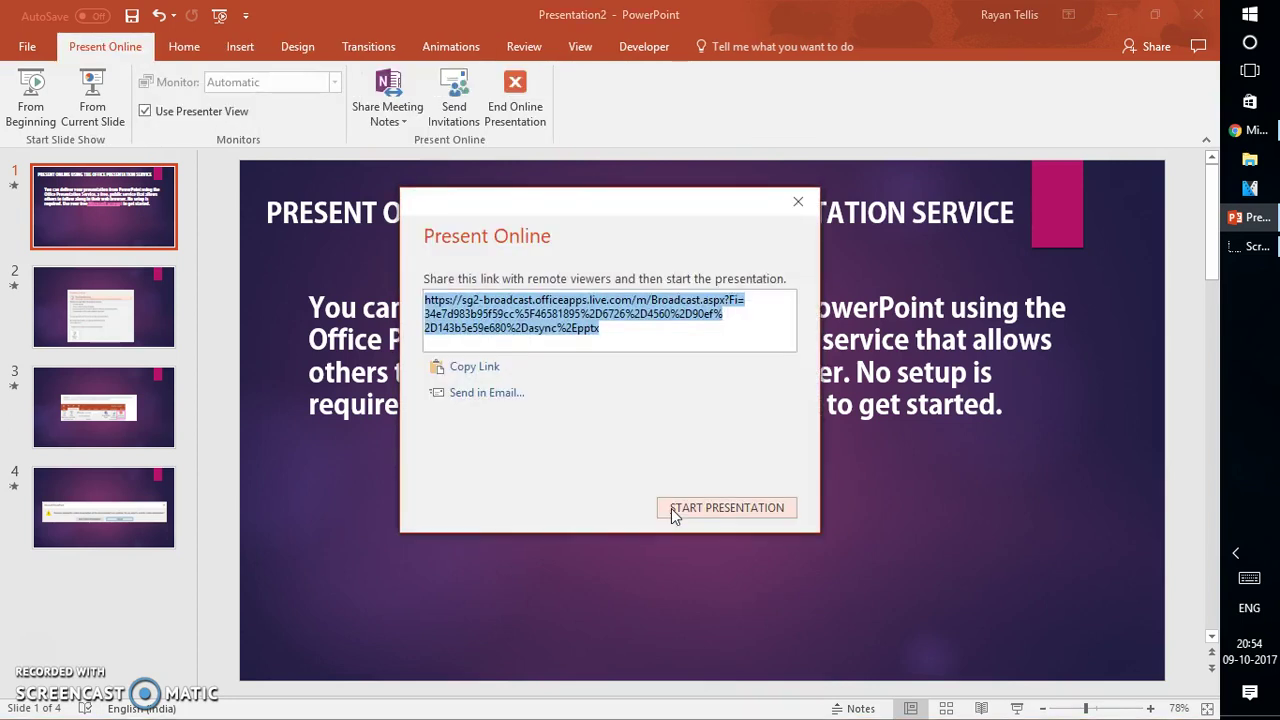
{"action": "left_click", "coordinate": [484, 370]}
{"action": "left_click", "coordinate": [483, 372]}
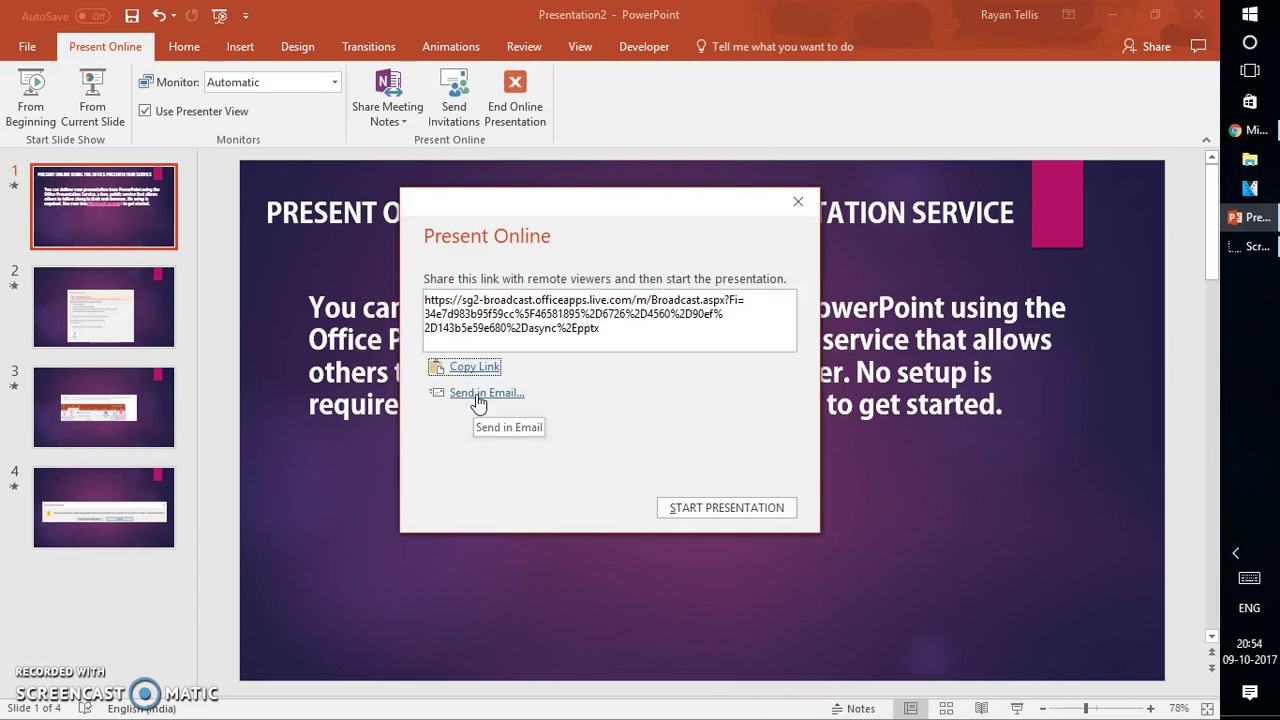
{"action": "left_click", "coordinate": [465, 370]}
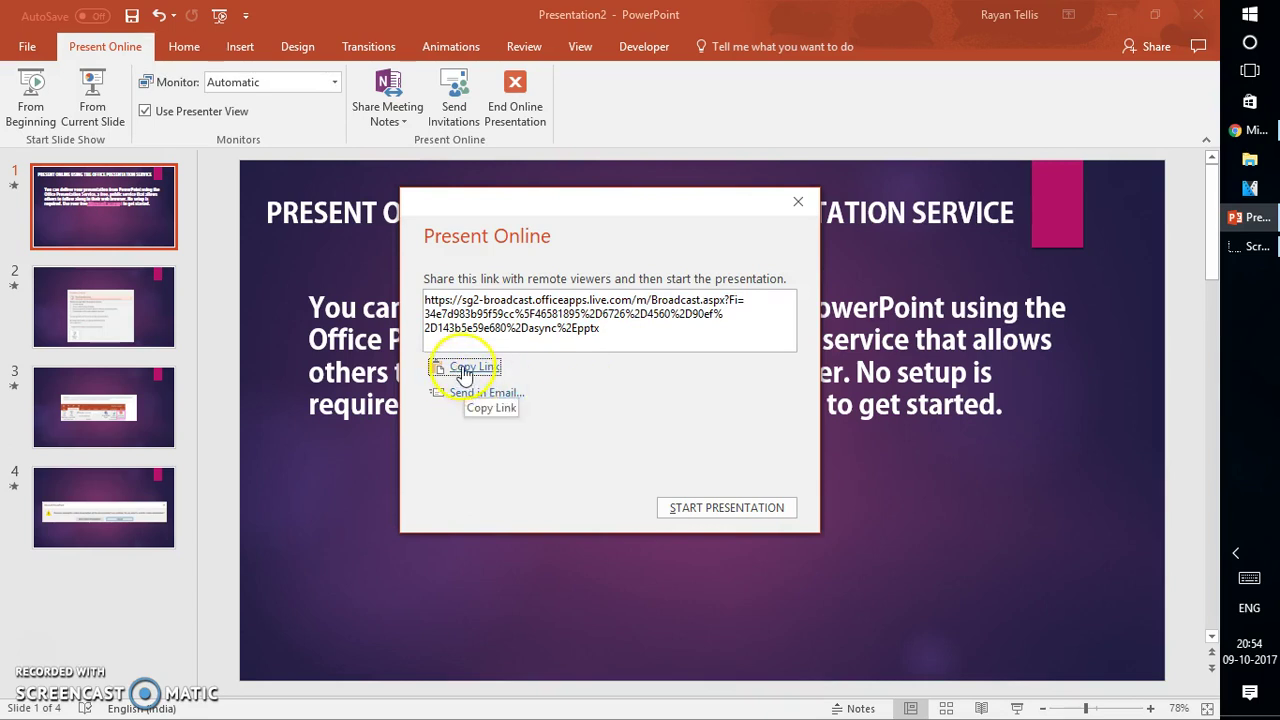
- Load the copied broadcast link in Chrome's address bar, then return to PowerPoint
{"action": "left_click", "coordinate": [1255, 132]}
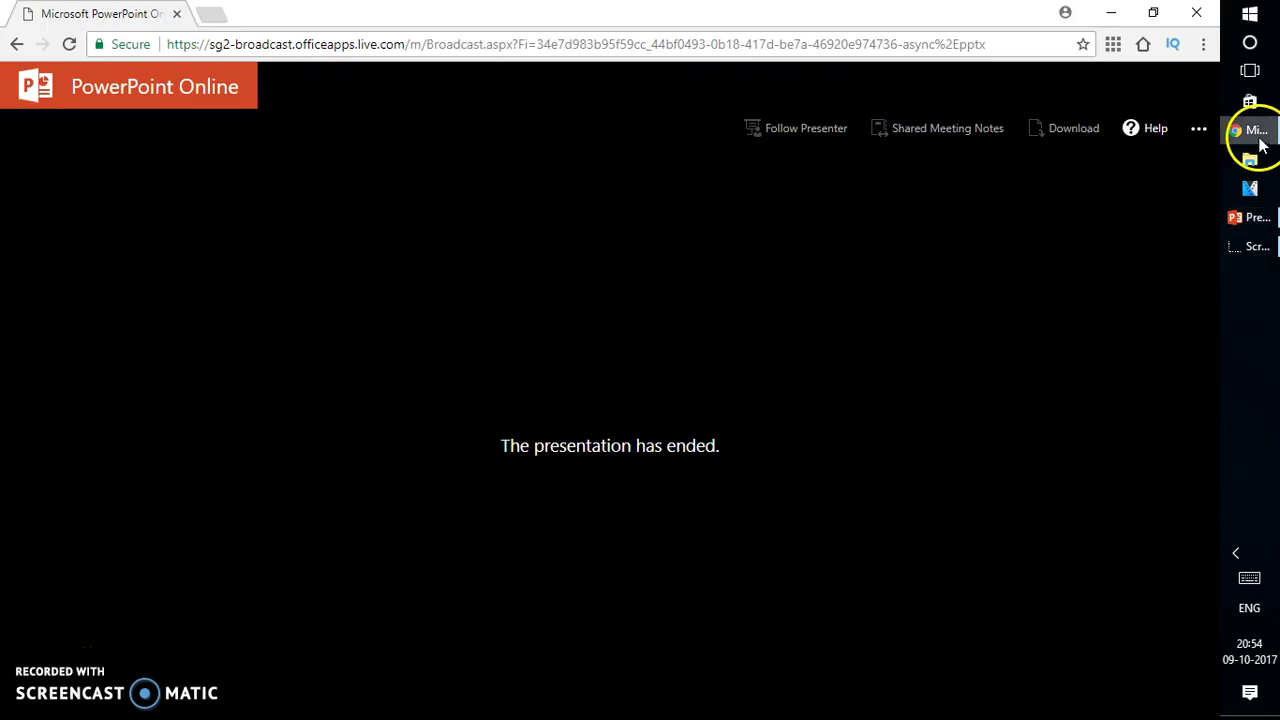
{"action": "left_click", "coordinate": [380, 46]}
{"action": "key", "text": "ctrl+v"}
{"action": "key", "text": "Return"}
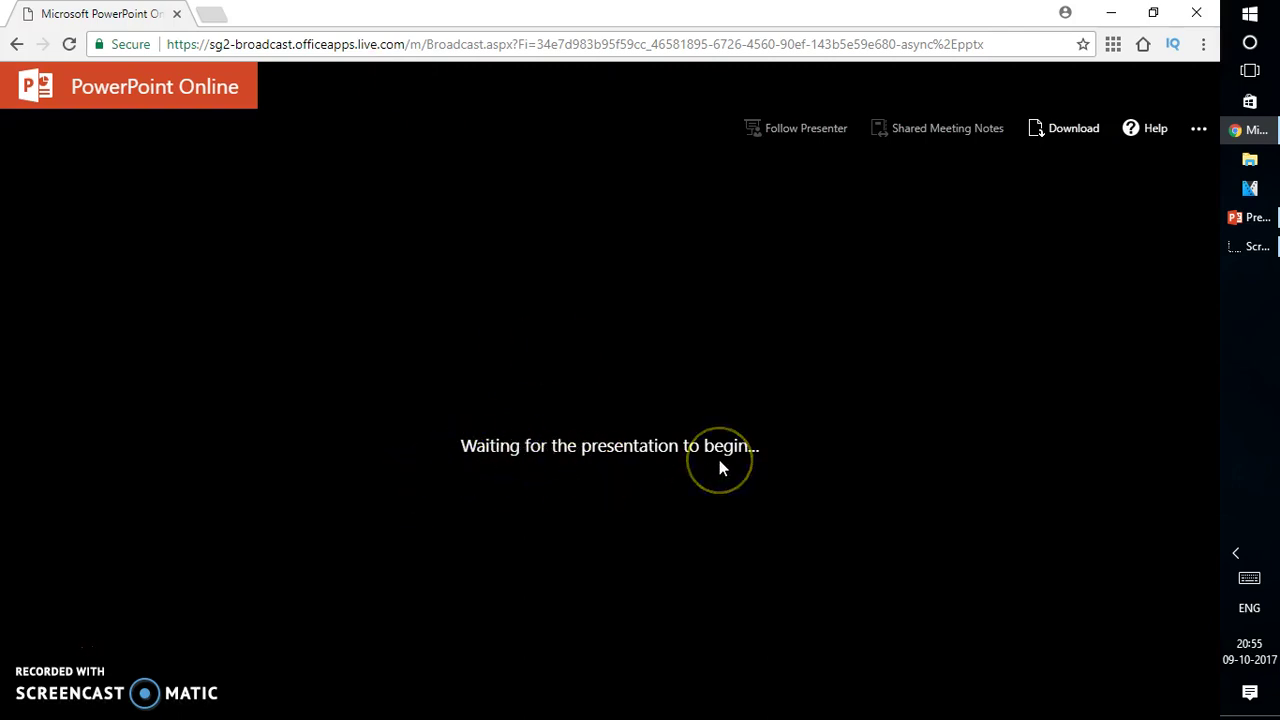
{"action": "key", "text": "alt+Tab"}
- Start the online presentation for viewers, then exit full-screen playback with Esc
{"action": "left_click", "coordinate": [716, 512]}
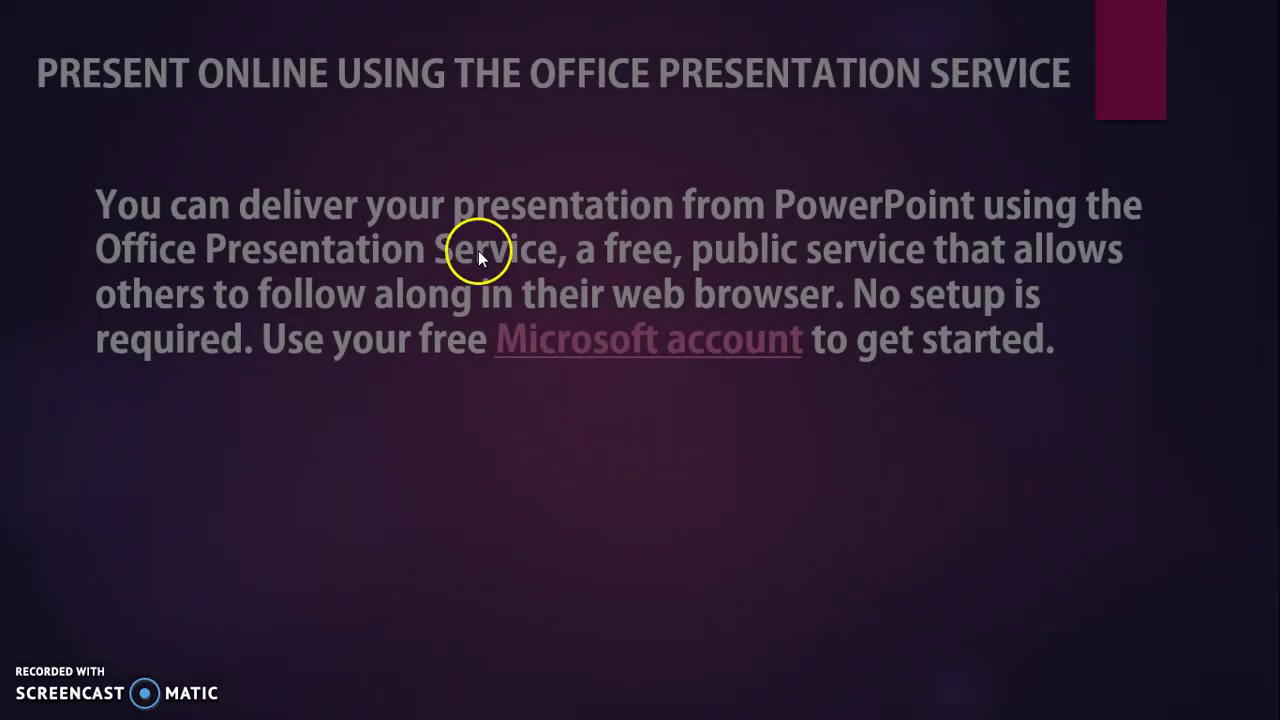
{"action": "key", "text": "Escape"}
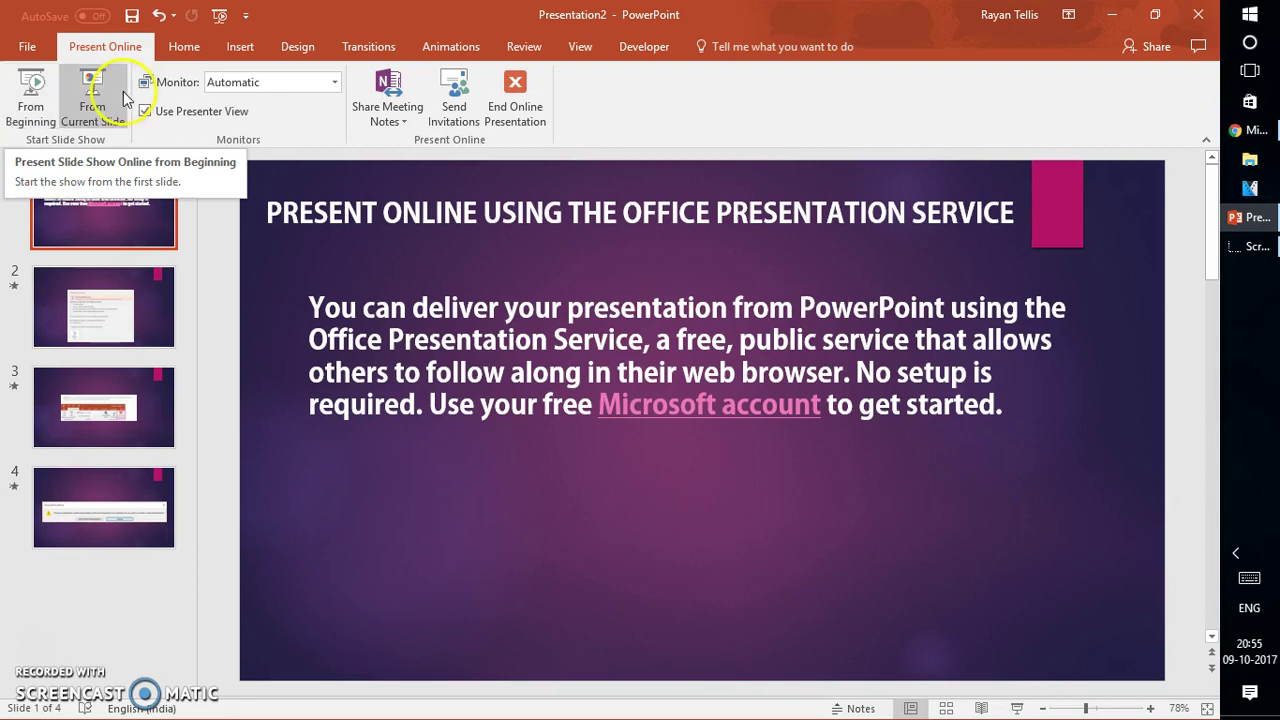
- Select slide 2, then open and dismiss the Share Meeting Notes options on the Present Online tab
{"action": "left_click", "coordinate": [84, 316]}
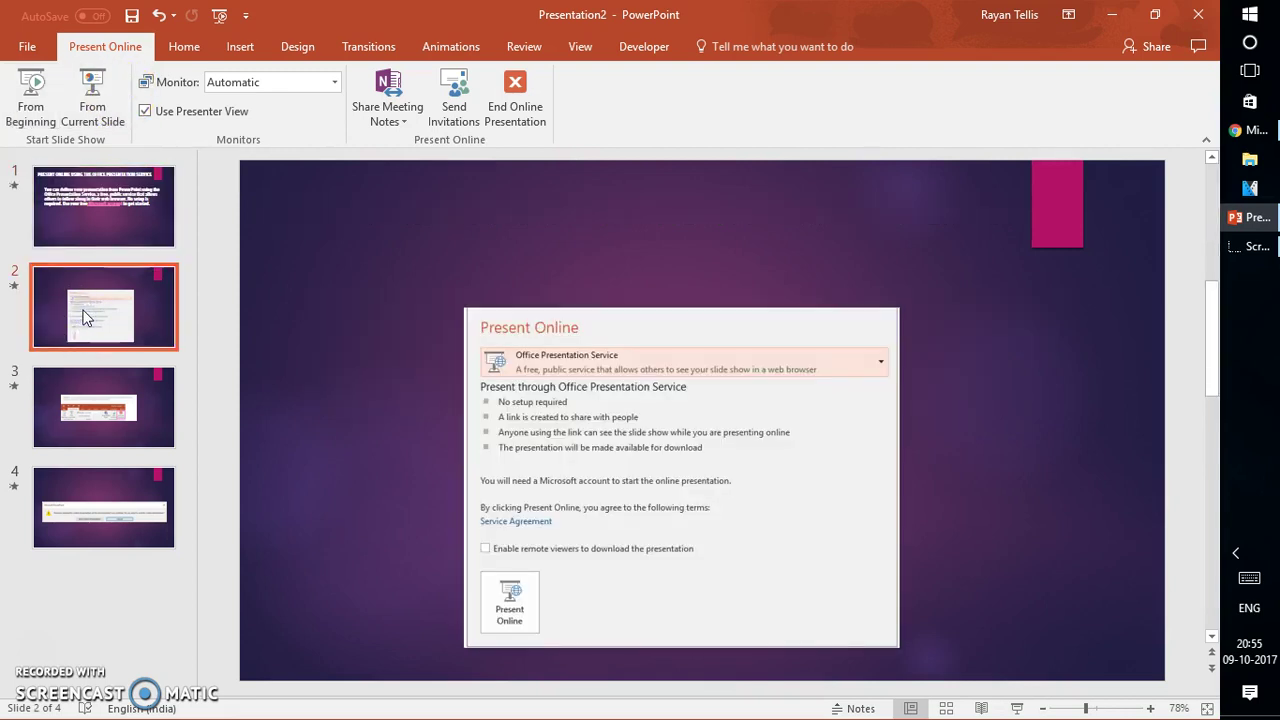
{"action": "left_click", "coordinate": [30, 90]}
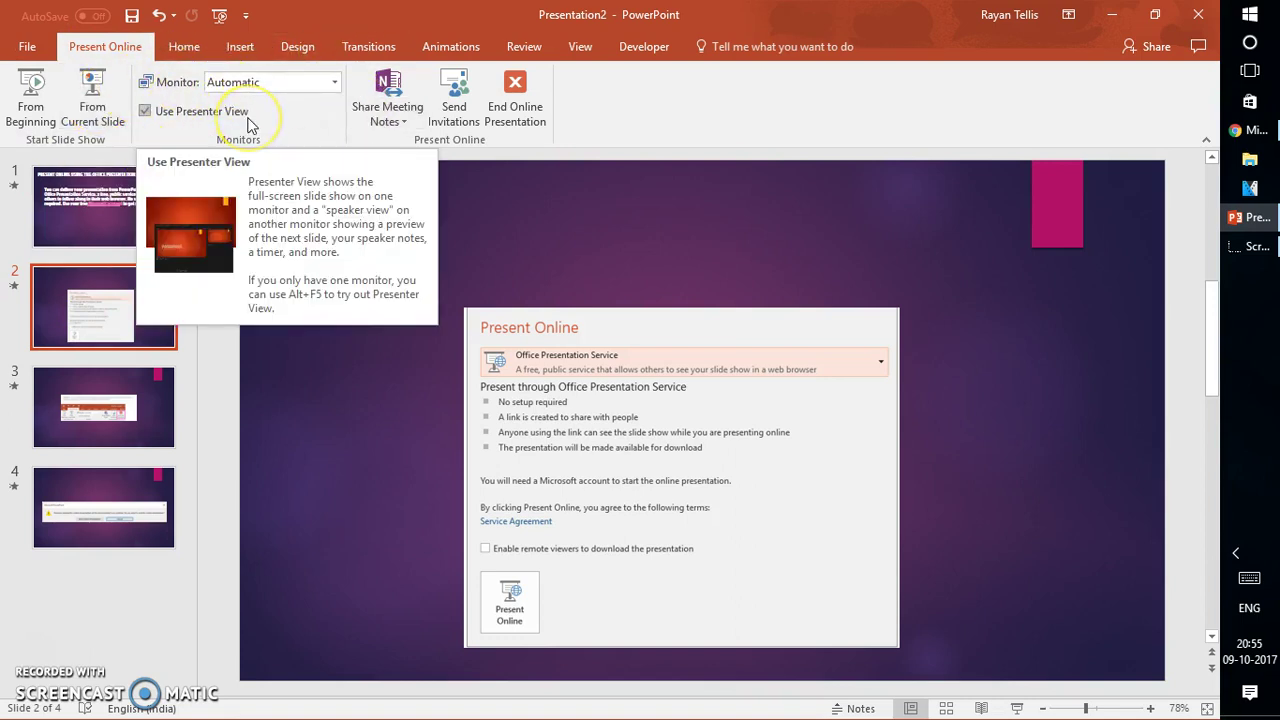
{"action": "left_click", "coordinate": [316, 119]}
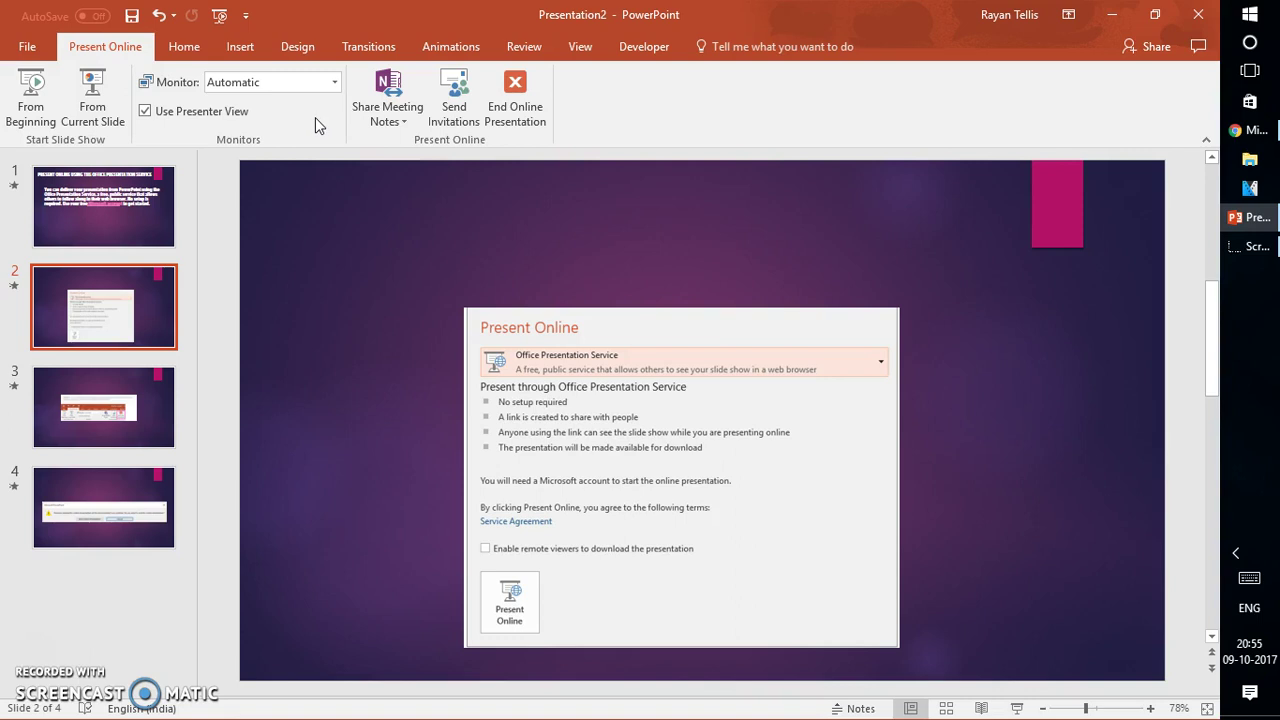
{"action": "left_click", "coordinate": [407, 125]}
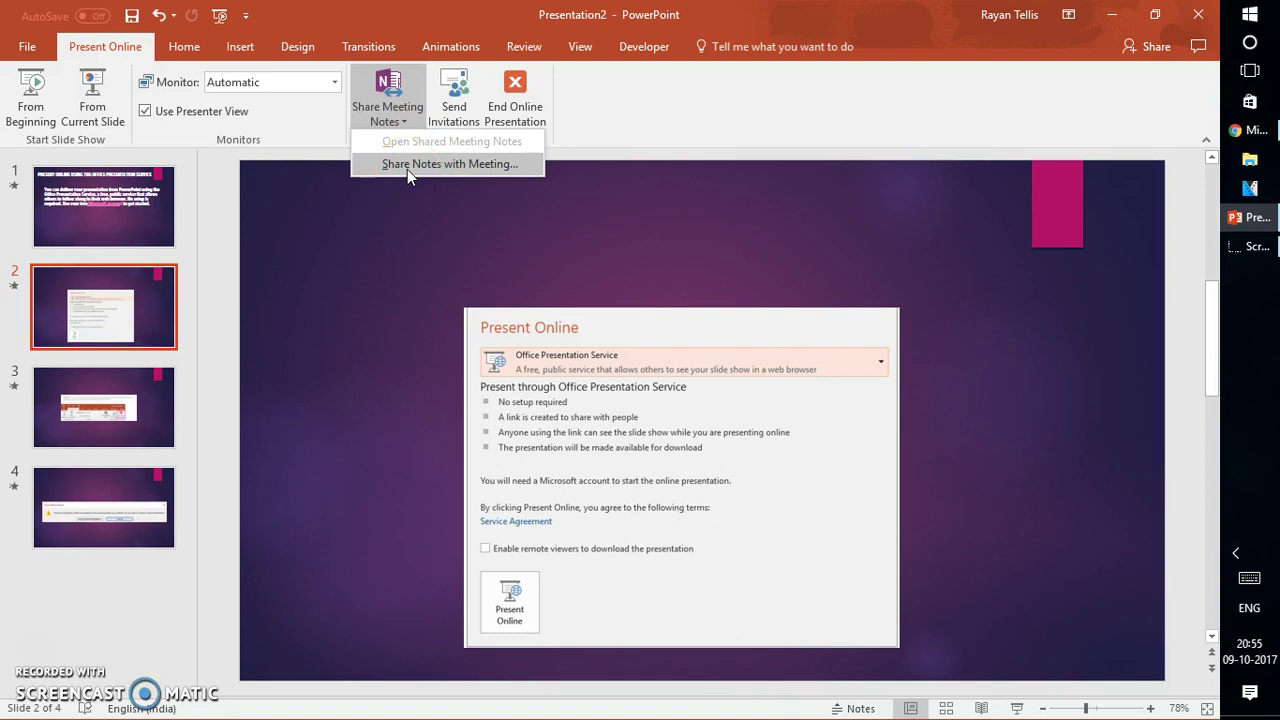
{"action": "left_click", "coordinate": [458, 104]}
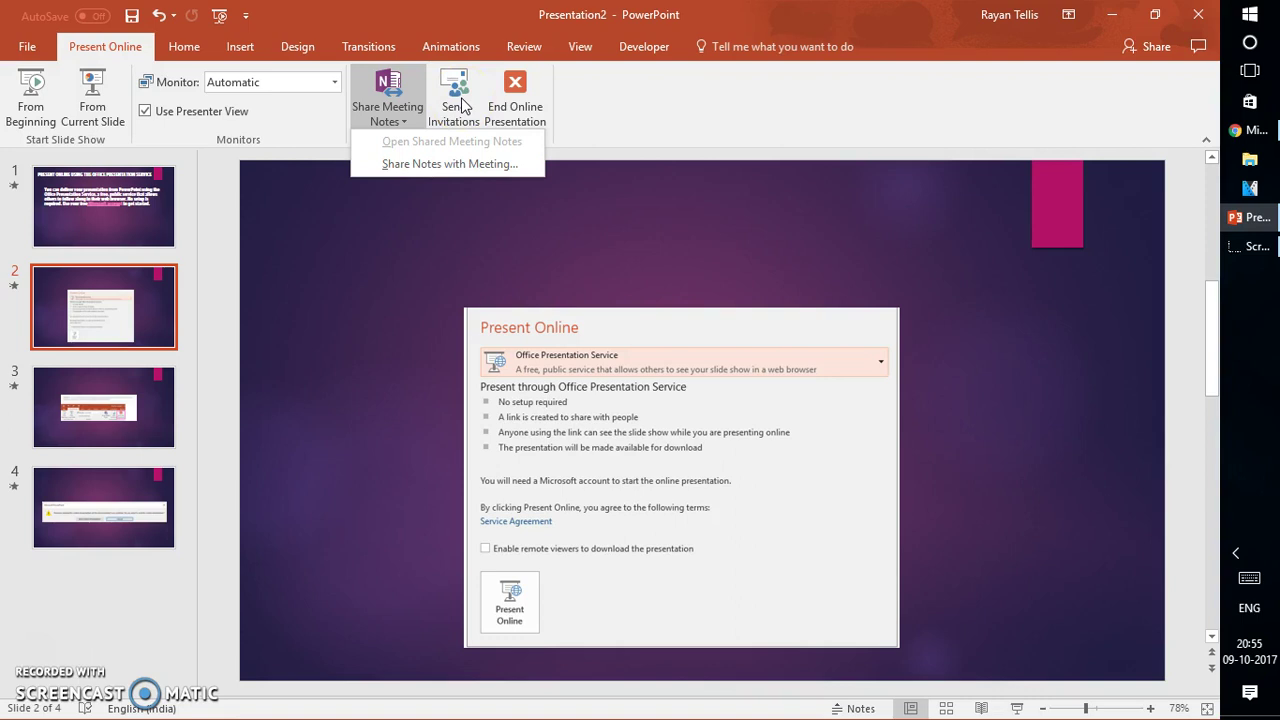
{"action": "left_click", "coordinate": [686, 191]}
{"action": "left_click", "coordinate": [109, 245]}
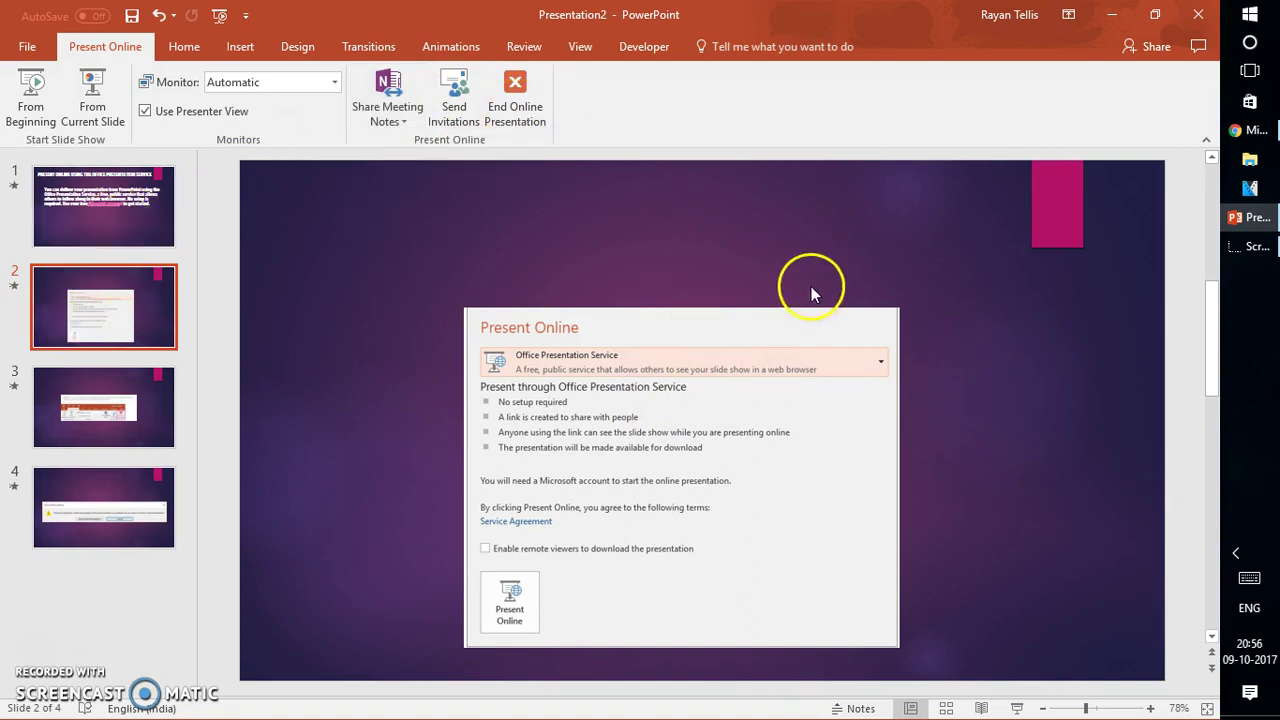
- Run the slideshow from the beginning, advance to slide 2, then exit back to editing
{"action": "left_click", "coordinate": [1249, 129]}
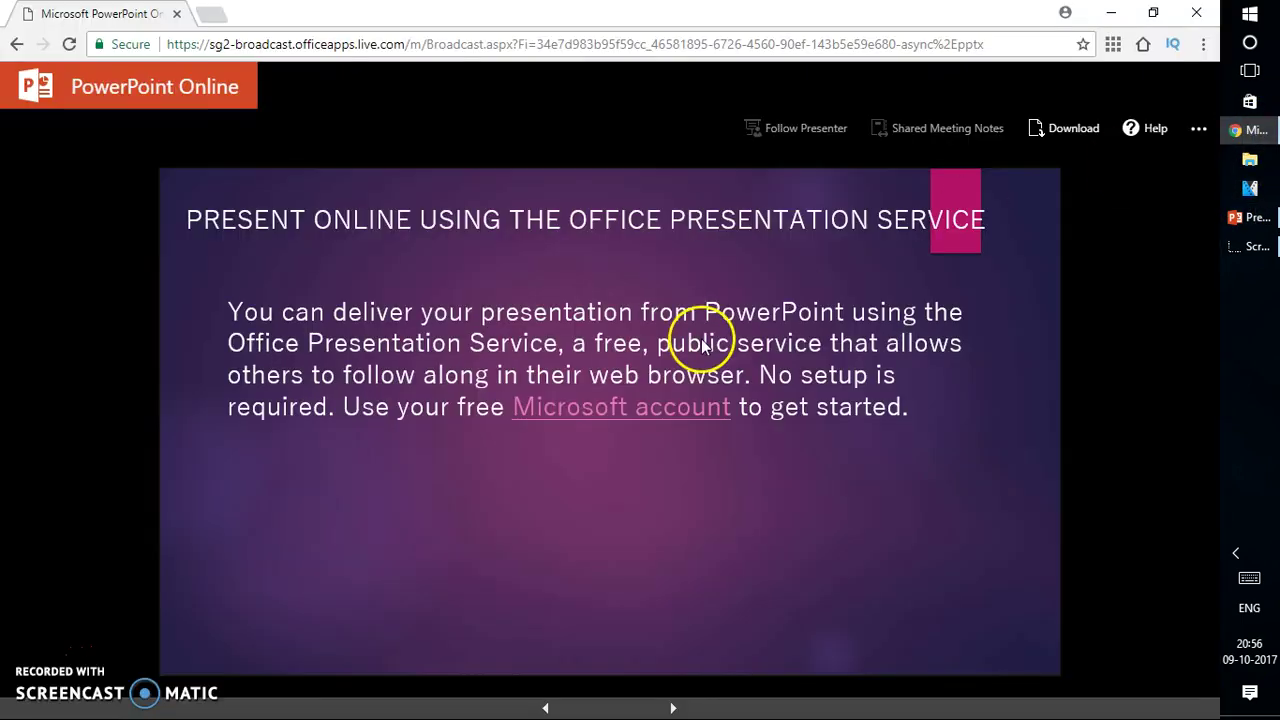
{"action": "key", "text": "alt+Tab"}
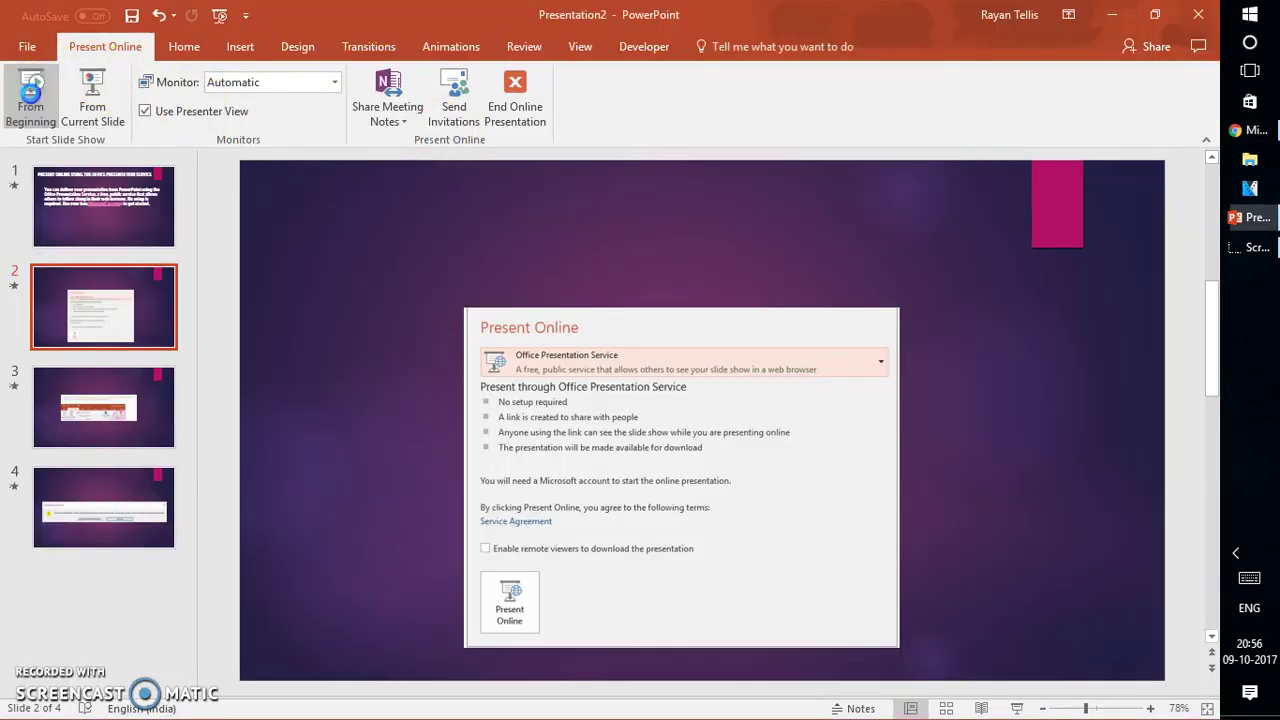
{"action": "left_click", "coordinate": [30, 92]}
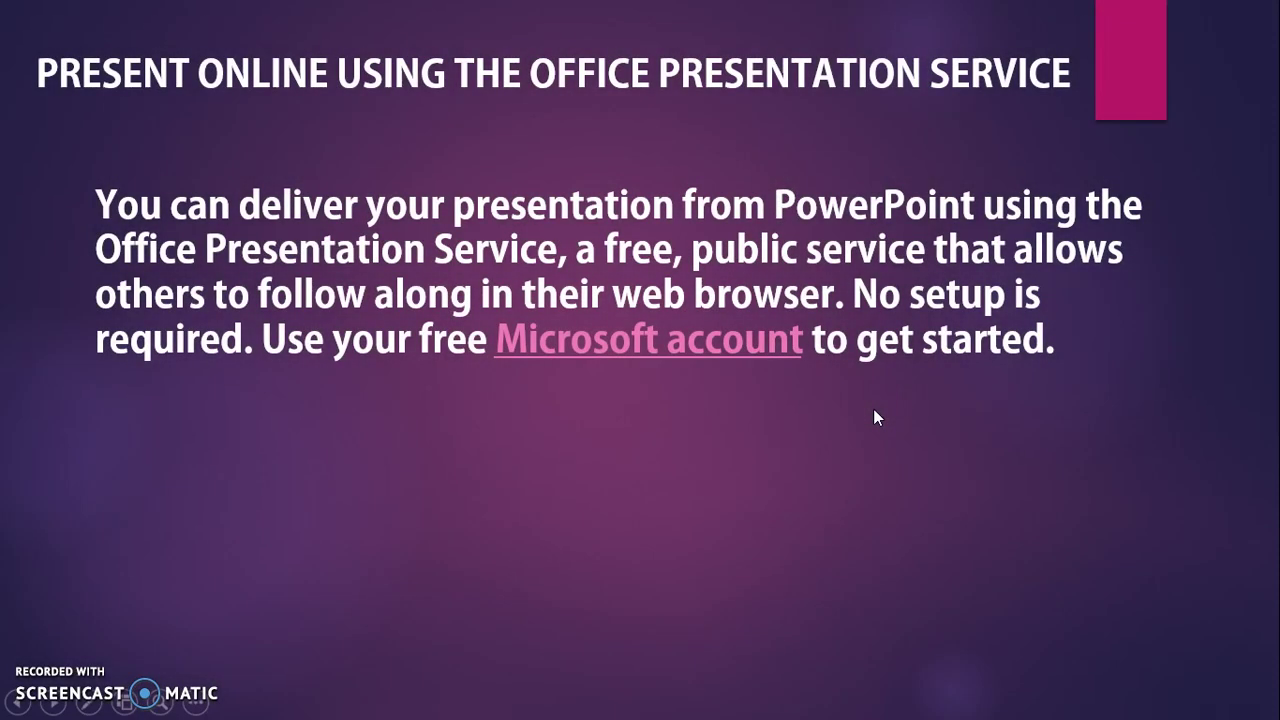
{"action": "left_click", "coordinate": [873, 413]}
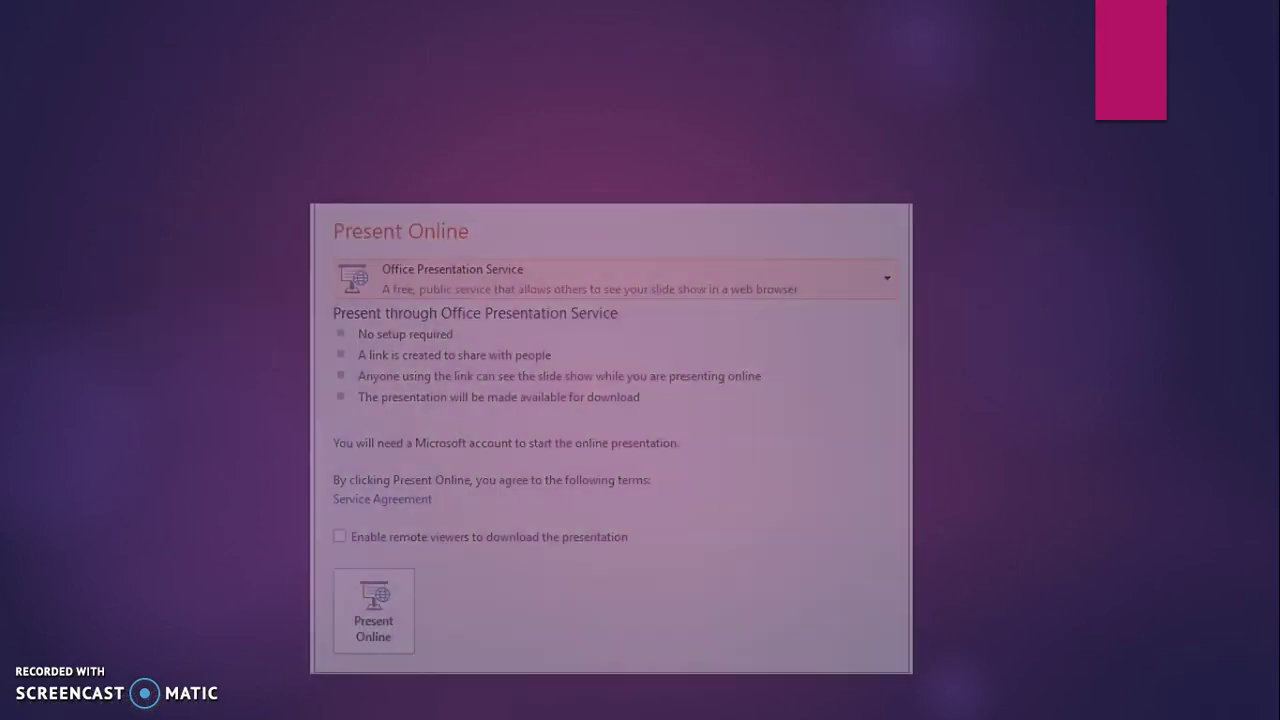
{"action": "key", "text": "Escape"}
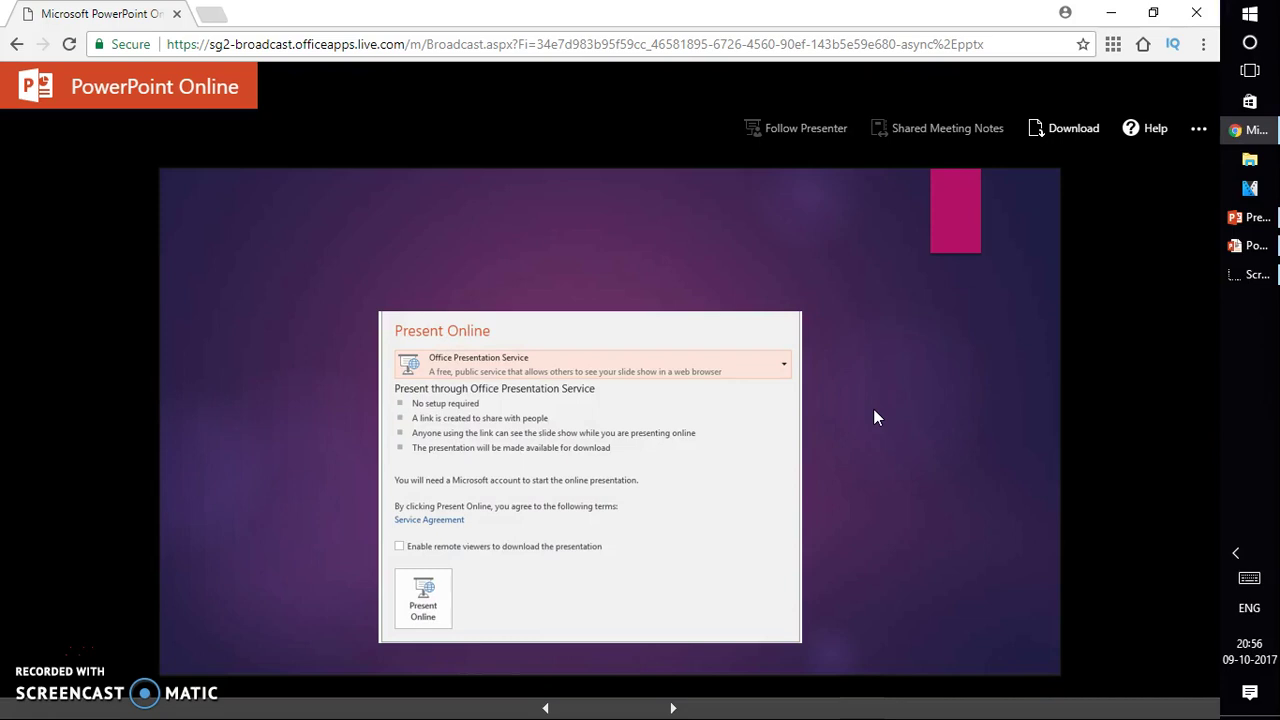
- Download the 176 KB presentation copy from the PowerPoint Online viewer and return to desktop PowerPoint
{"action": "left_click", "coordinate": [1052, 134]}
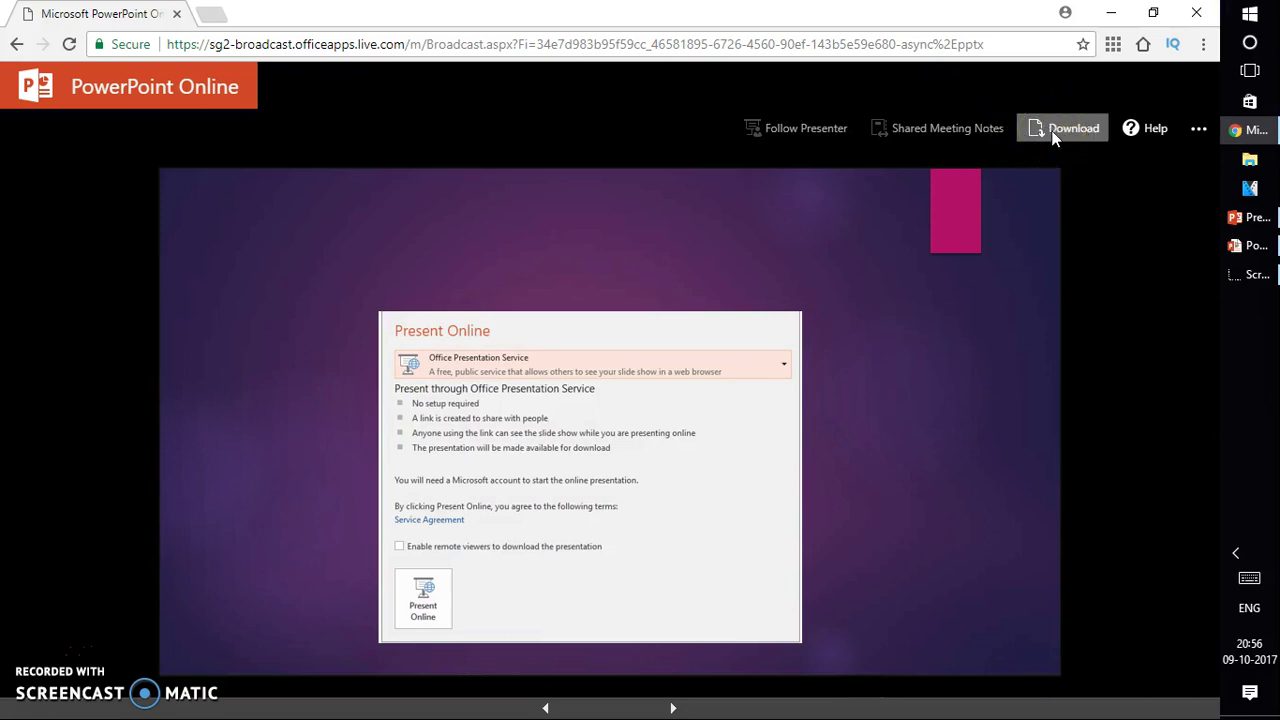
{"action": "left_click", "coordinate": [1052, 139]}
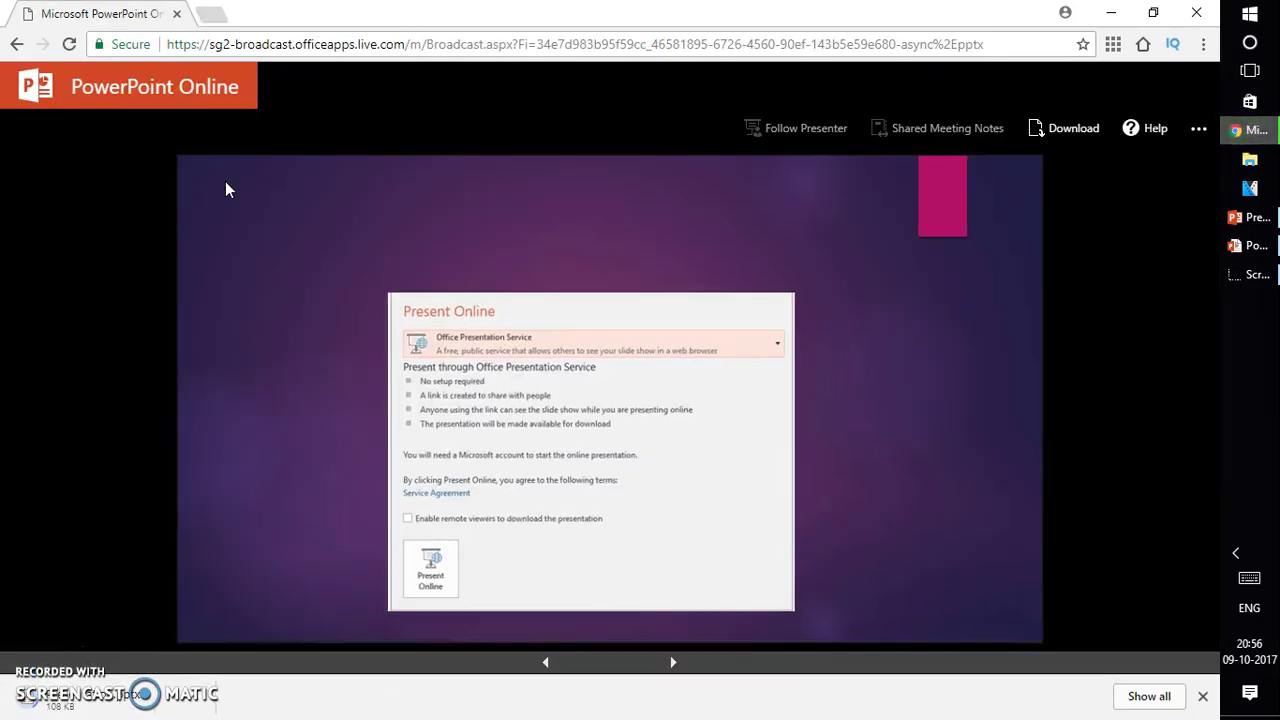
{"action": "left_click", "coordinate": [1260, 240]}
{"action": "left_click", "coordinate": [1262, 225]}
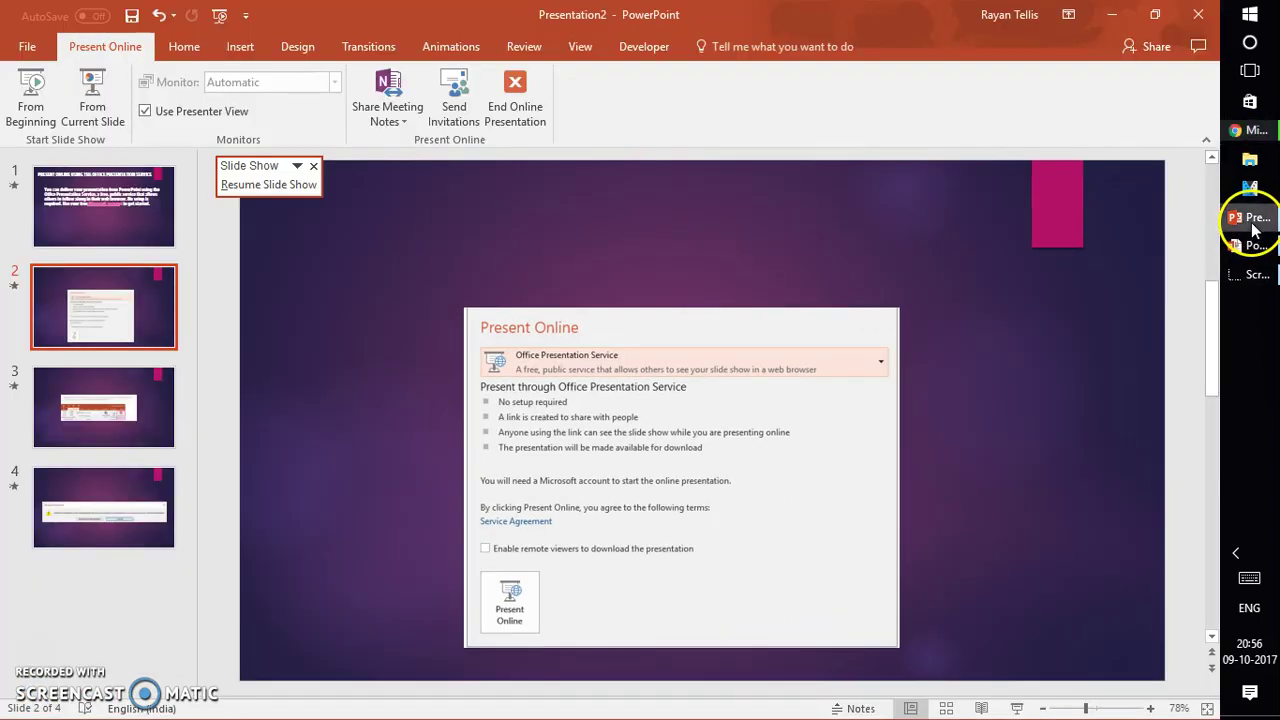
- End the online presentation, confirming that all viewers get disconnected
{"action": "left_click", "coordinate": [535, 100]}
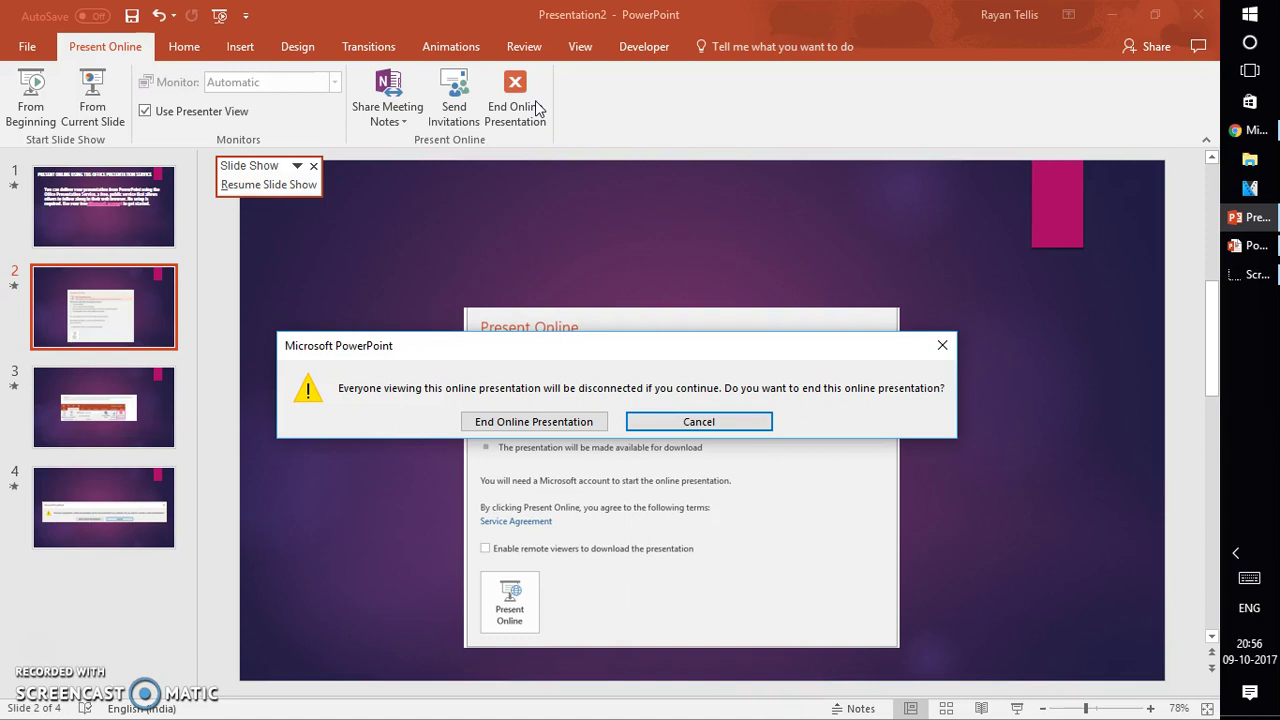
{"action": "left_click", "coordinate": [531, 421]}
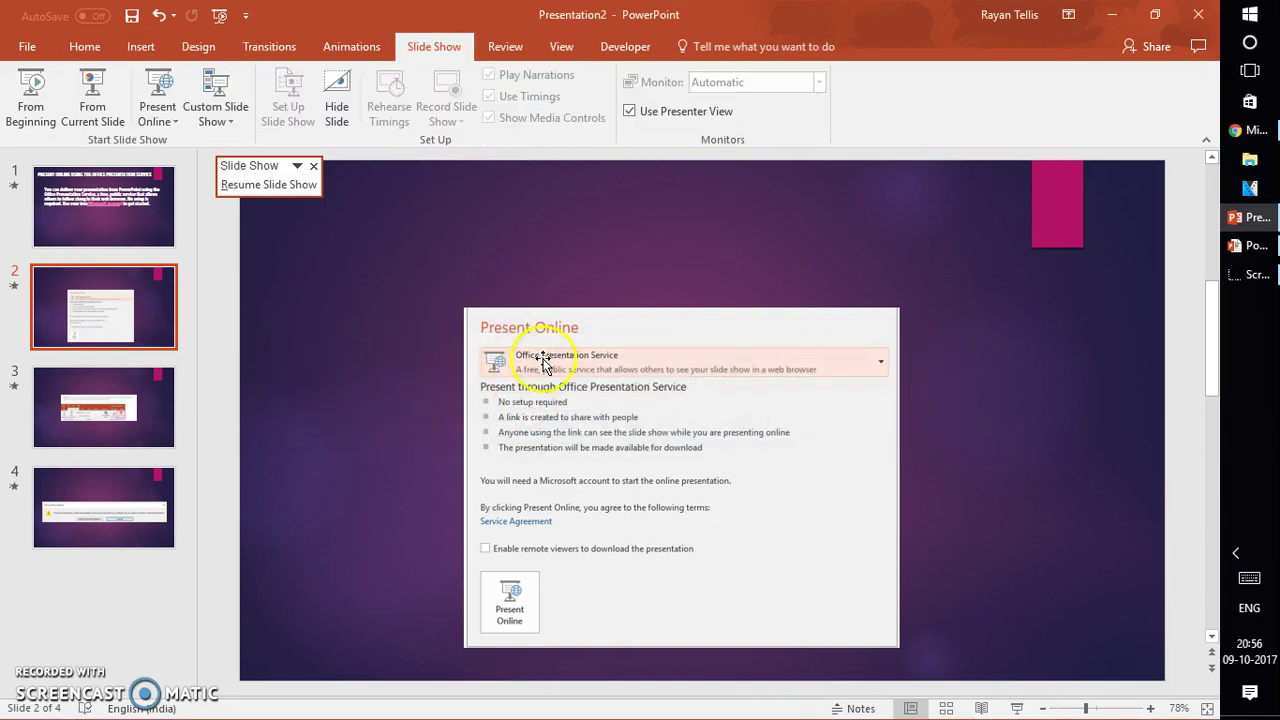
{"action": "left_click", "coordinate": [1252, 131]}
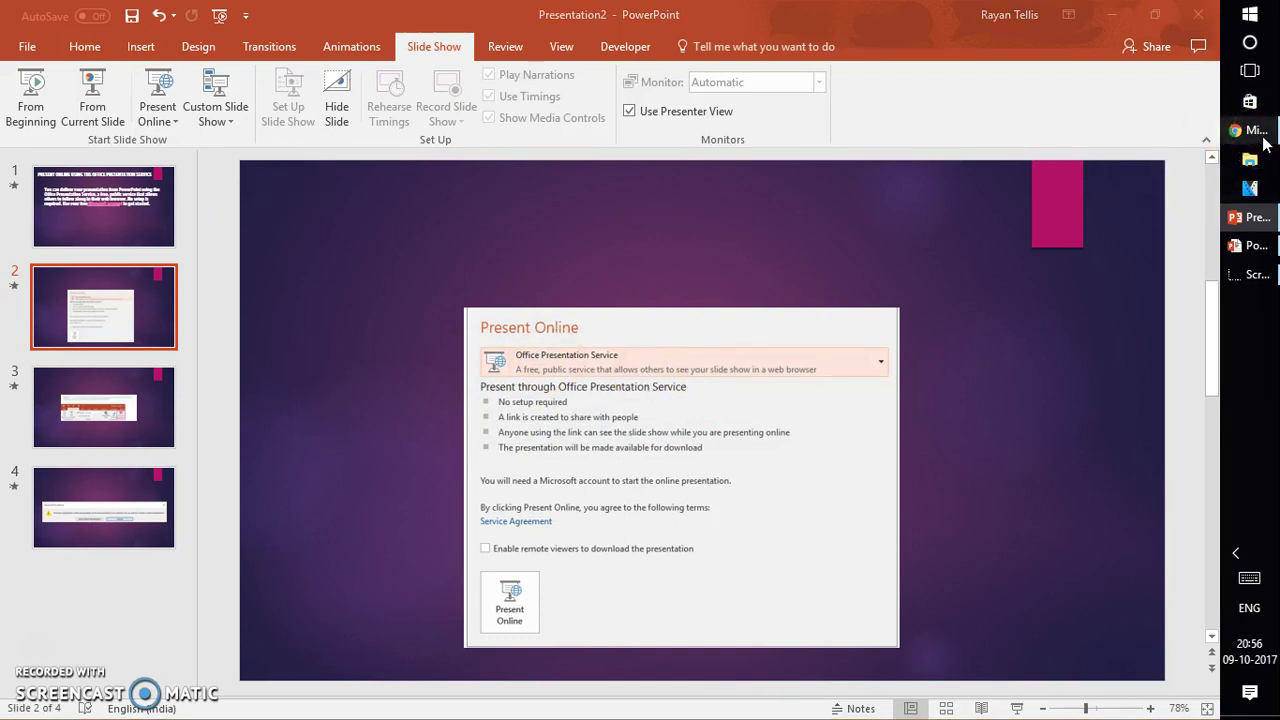
- Confirm the Chrome viewer page reports the presentation ended, then minimize the browser
{"action": "left_click", "coordinate": [1256, 131]}
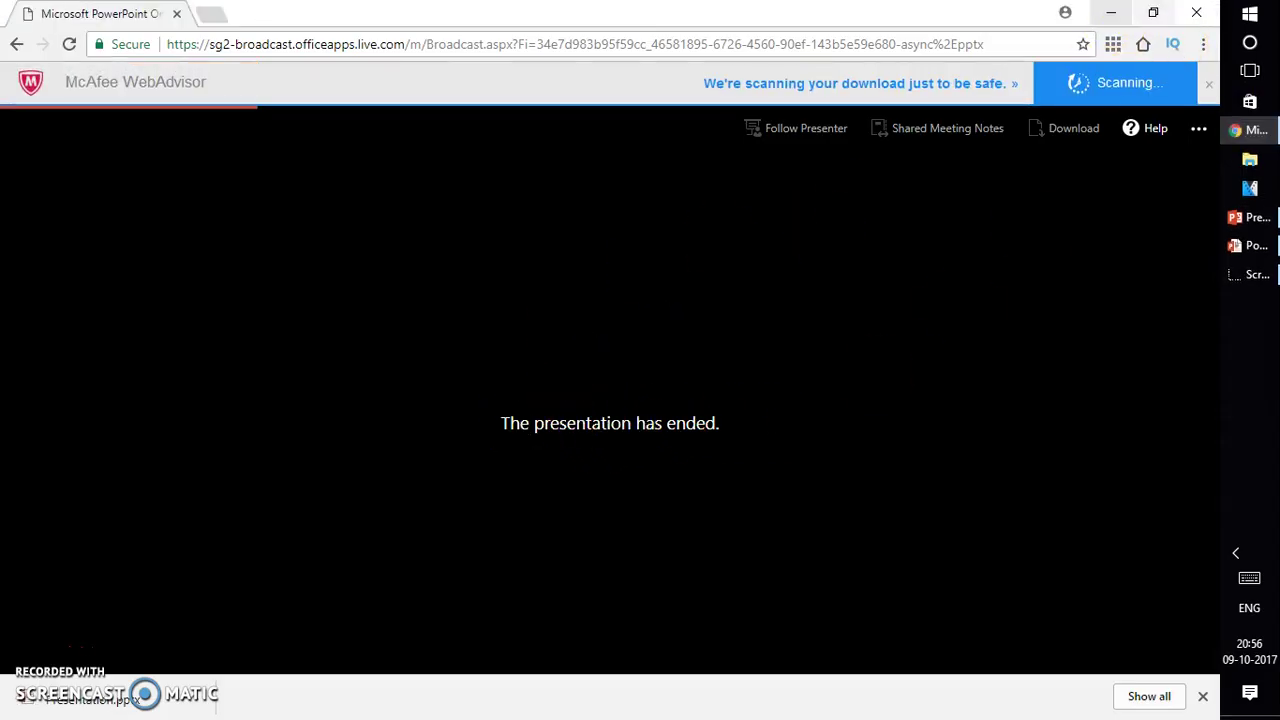
{"action": "left_click", "coordinate": [1111, 12]}
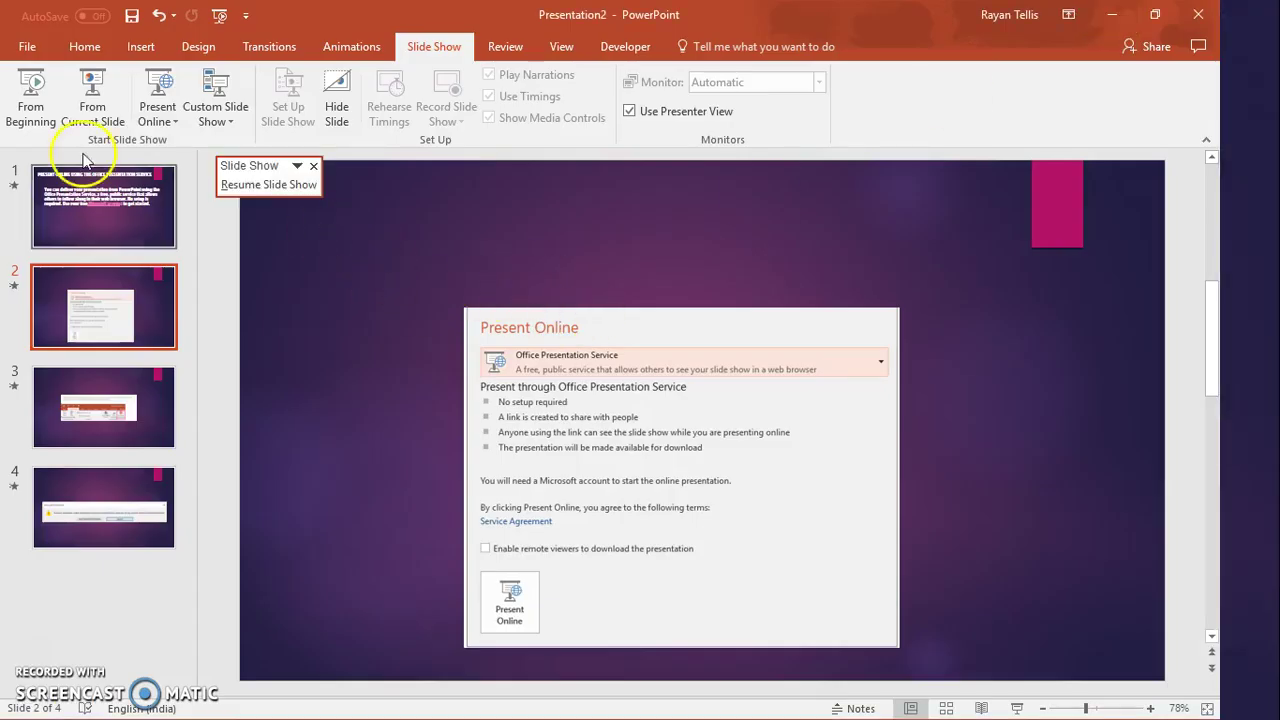
- Start a new Present Online broadcast from File > Share with remote downloads enabled
{"action": "left_click", "coordinate": [31, 52]}
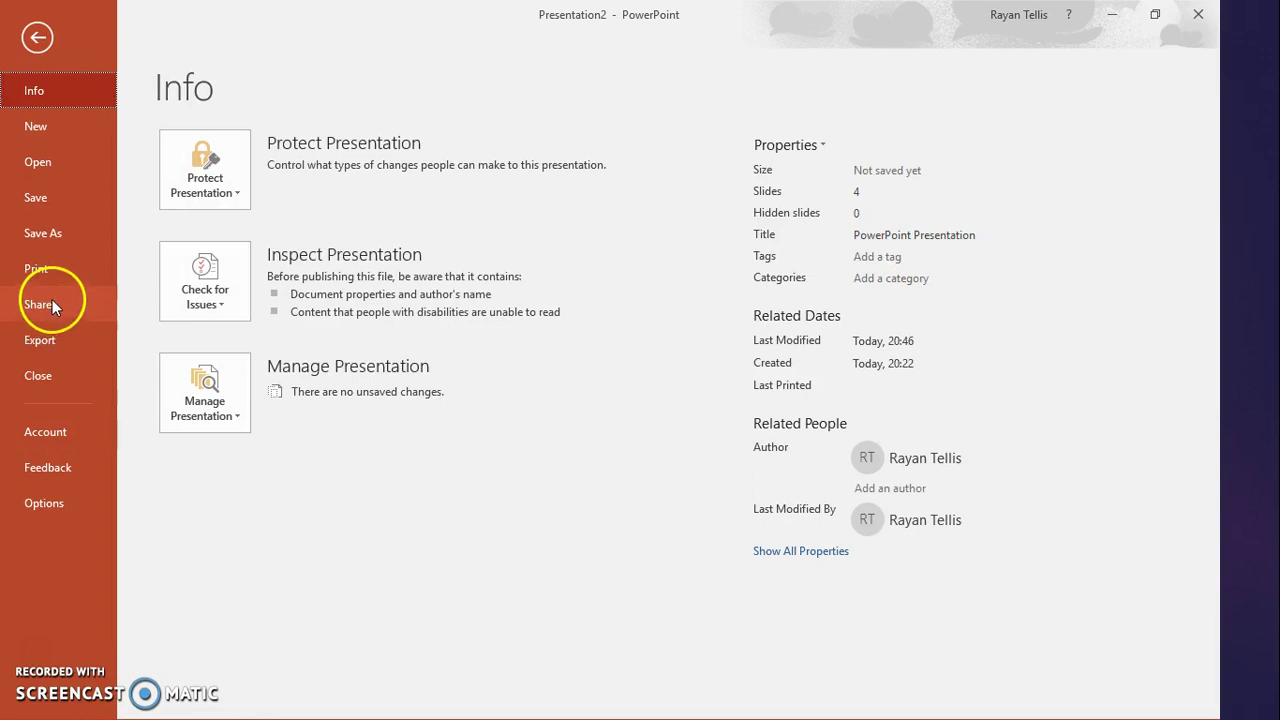
{"action": "left_click", "coordinate": [52, 304]}
{"action": "left_click", "coordinate": [251, 306]}
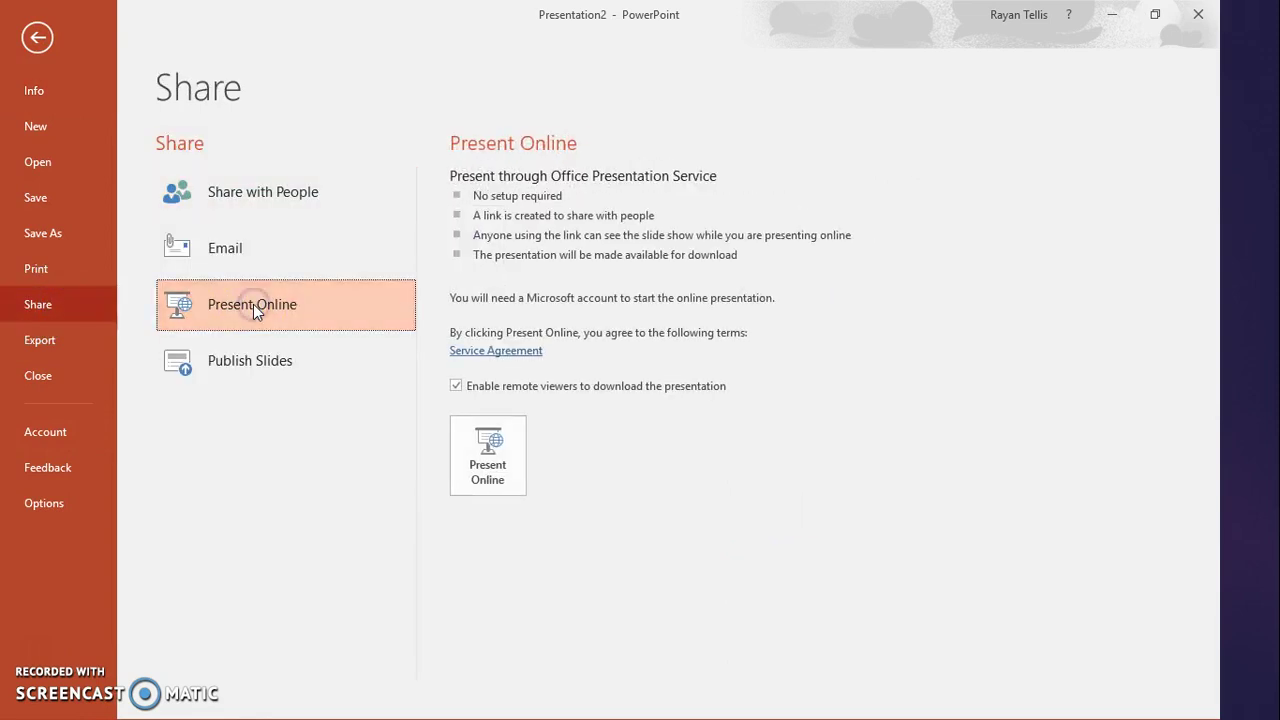
{"action": "left_click", "coordinate": [492, 472]}
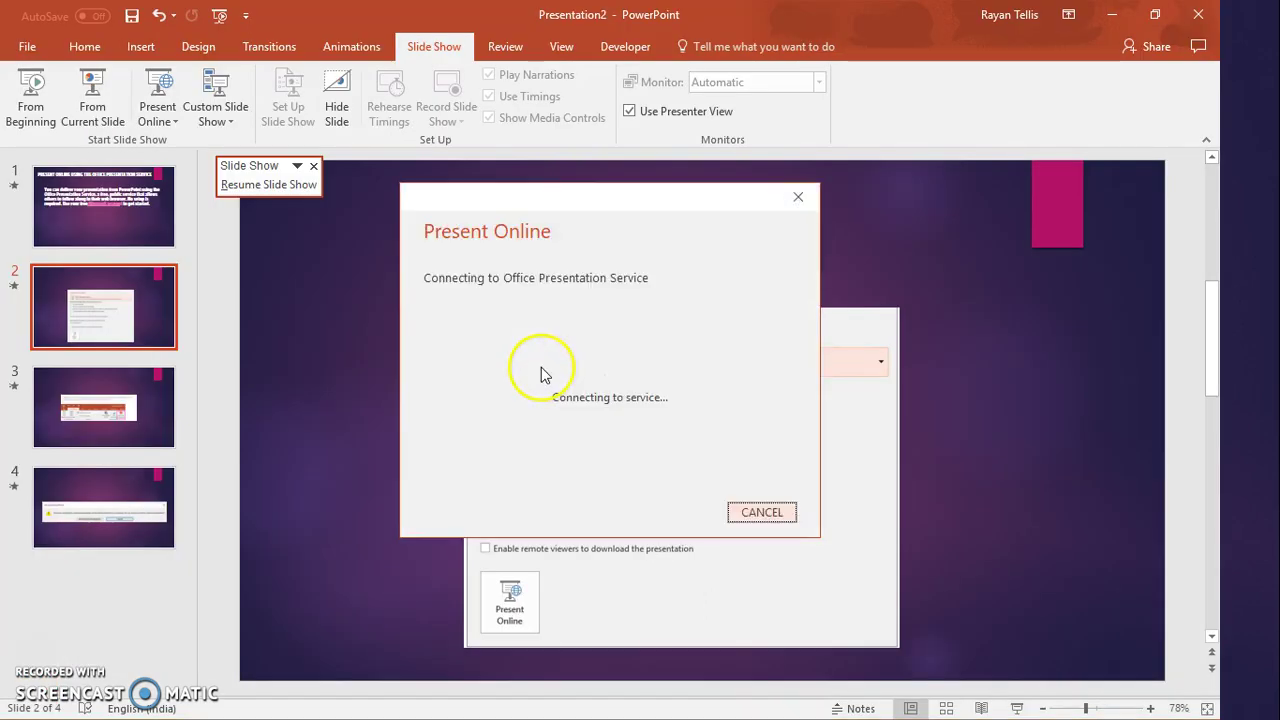